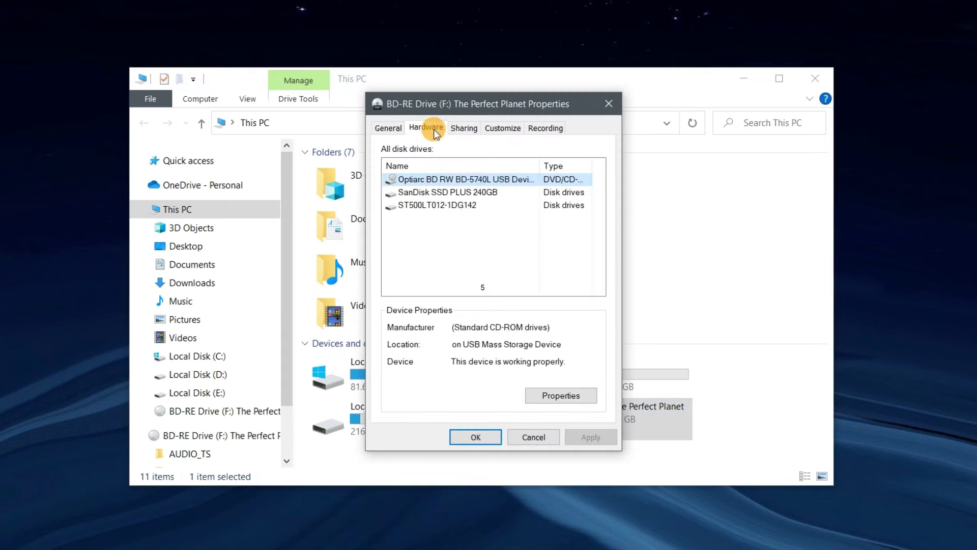
Show the Optiarc drive's DVD Region settings: Region 2, 5 changes remaining
{"action": "left_click", "coordinate": [571, 397]}
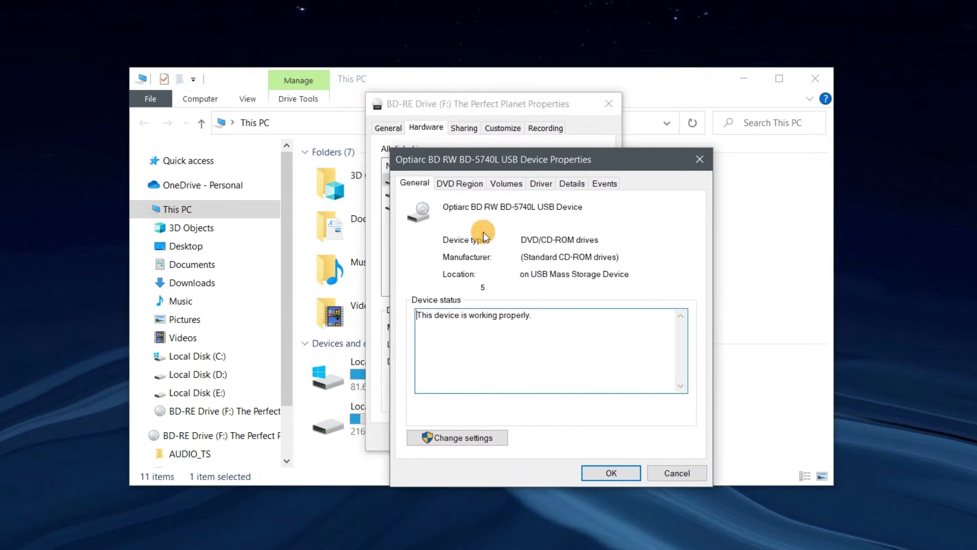
{"action": "left_click", "coordinate": [459, 184]}
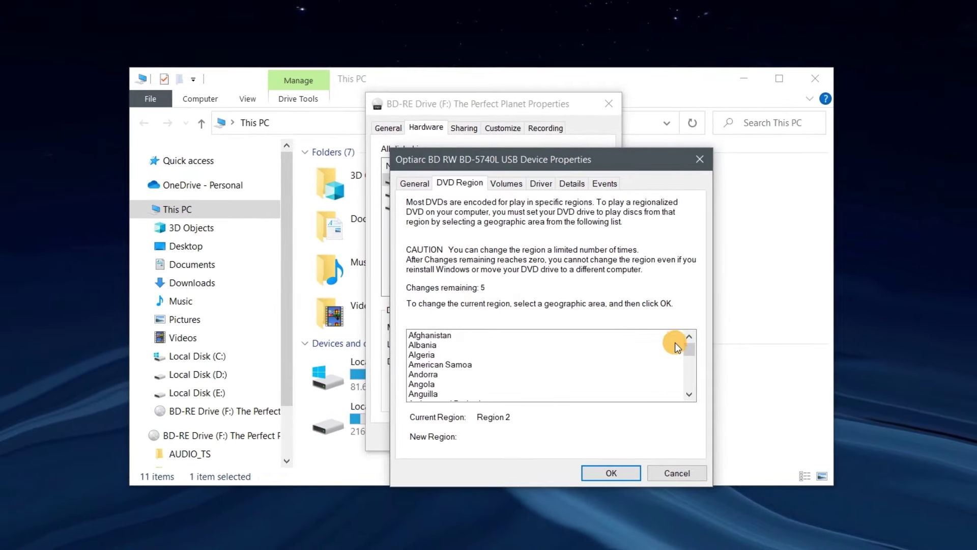
{"action": "mouse_move", "coordinate": [687, 351]}
{"action": "left_mouse_down"}
{"action": "mouse_move", "coordinate": [692, 384]}
{"action": "mouse_move", "coordinate": [690, 347]}
{"action": "left_mouse_up"}
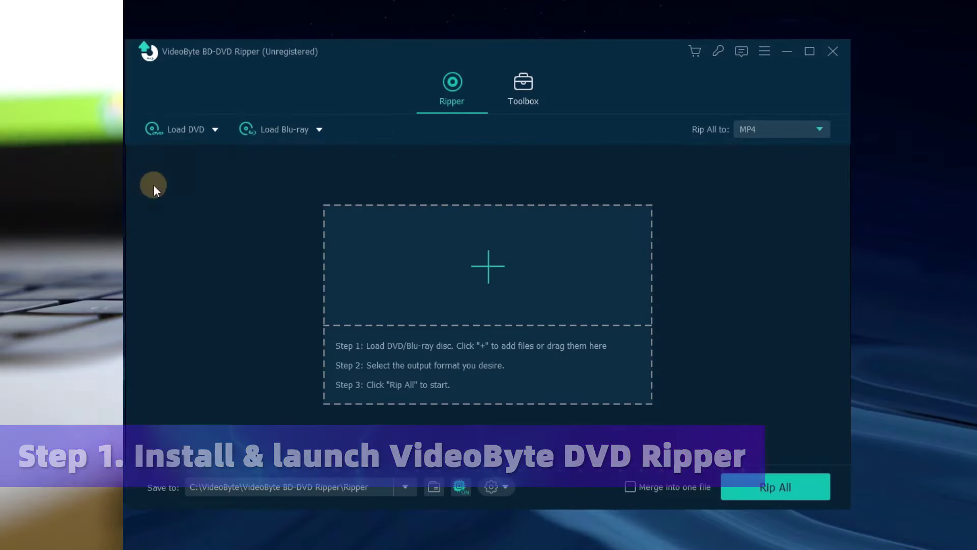
Load and analyze The Perfect Planet DVD, listing Titles 2, 3 and 4 as MP4
{"action": "left_click", "coordinate": [181, 128]}
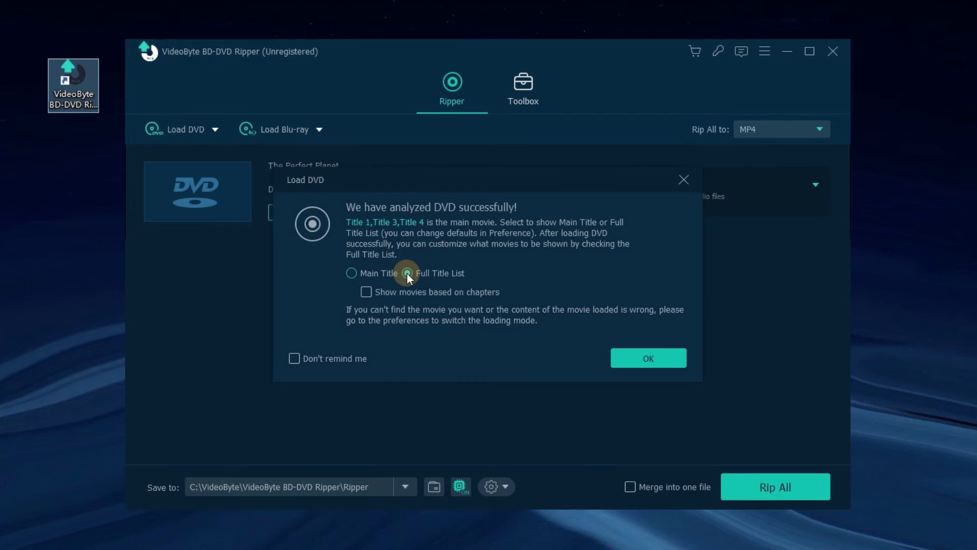
{"action": "left_click", "coordinate": [632, 357]}
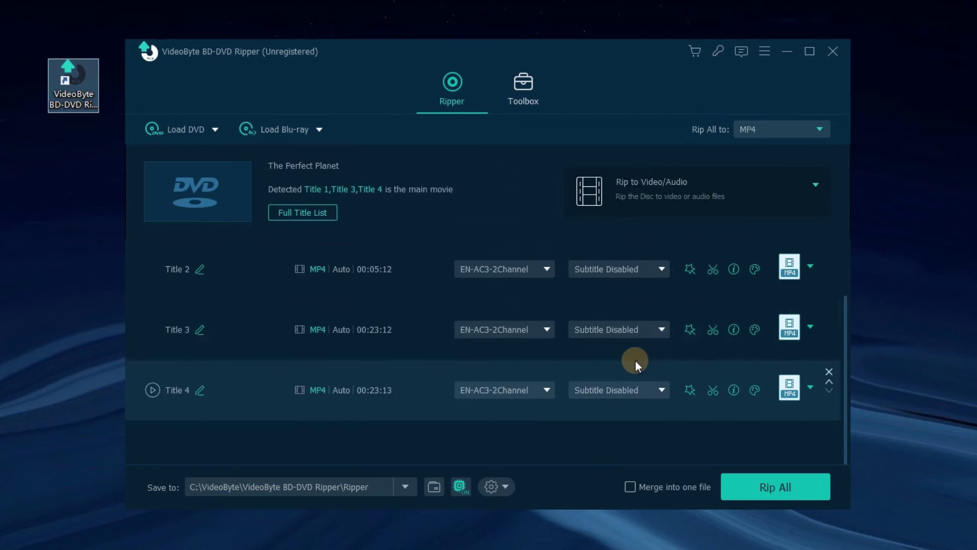
Create a High Quality 1920x1080 MP4 profile and apply it to all three titles
{"action": "left_click", "coordinate": [760, 131]}
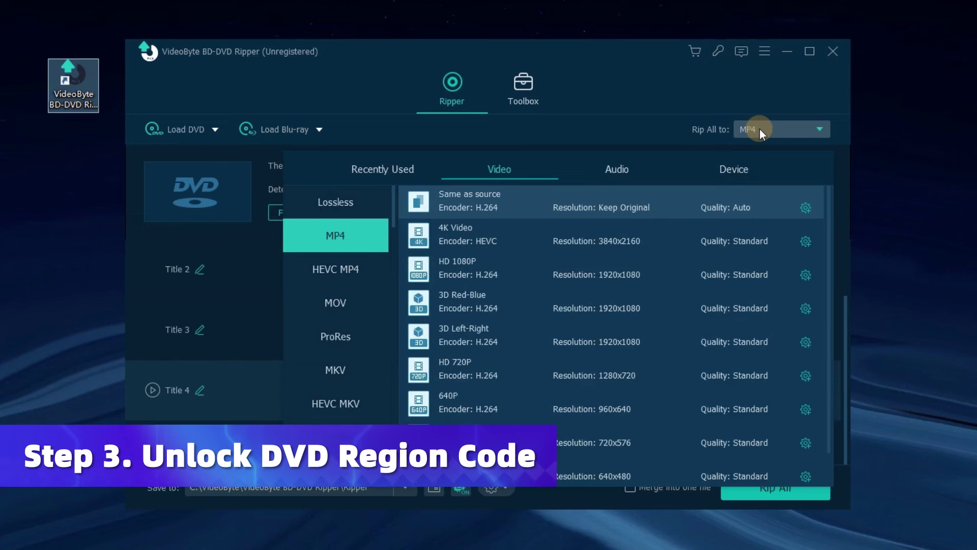
{"action": "left_click", "coordinate": [805, 207]}
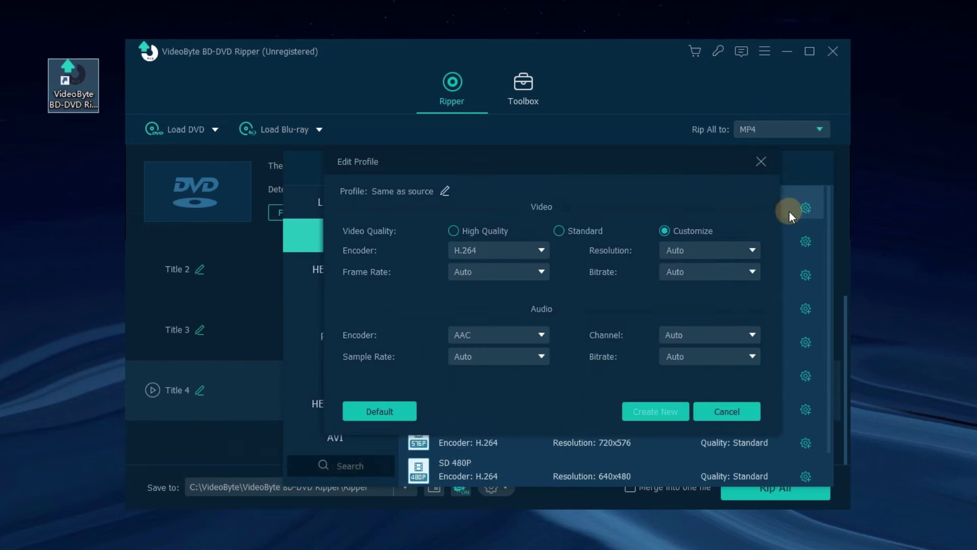
{"action": "left_click", "coordinate": [454, 231]}
{"action": "left_click", "coordinate": [542, 252]}
{"action": "left_click", "coordinate": [620, 261]}
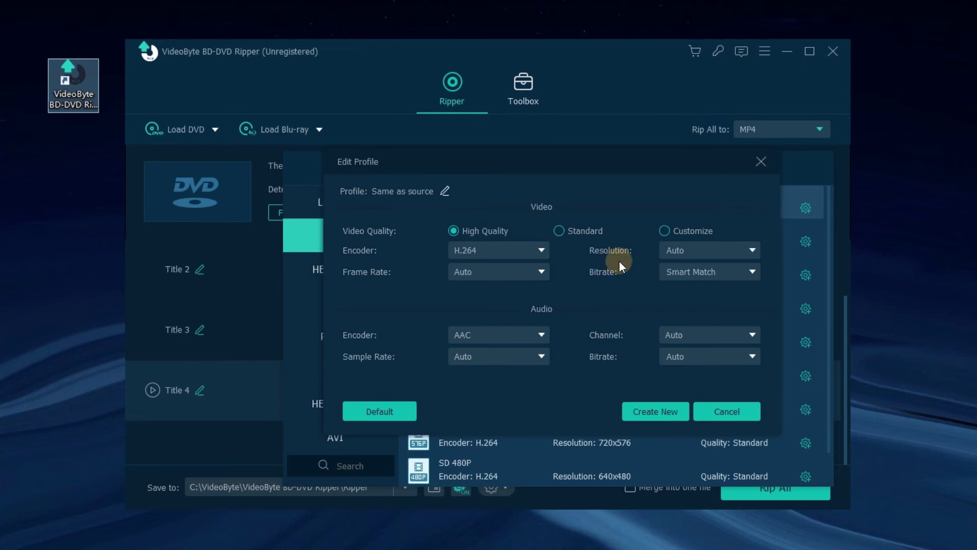
{"action": "left_click", "coordinate": [711, 251]}
{"action": "scroll", "coordinate": [723, 320], "scroll_direction": "down", "scroll_amount": 2}
{"action": "left_click", "coordinate": [719, 315]}
{"action": "left_click", "coordinate": [666, 408]}
{"action": "left_click", "coordinate": [608, 395]}
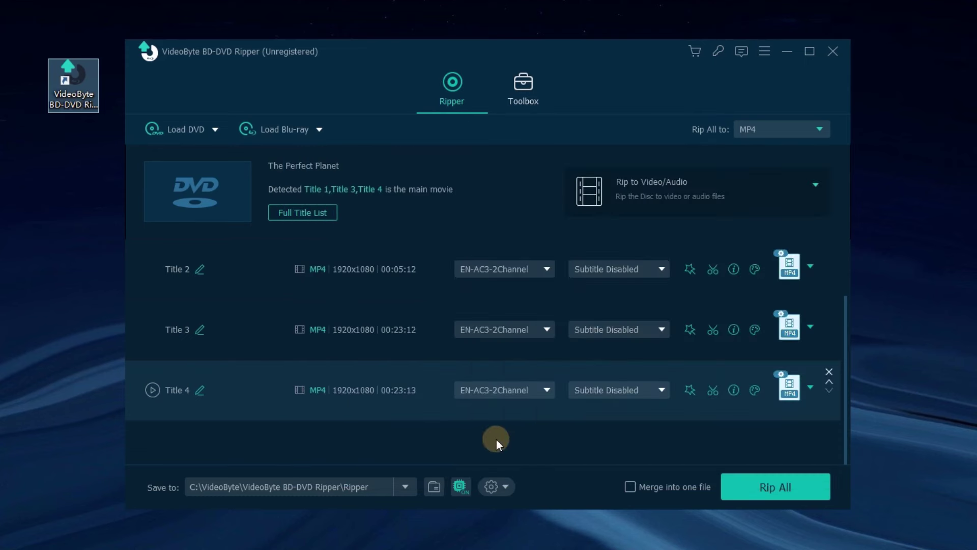
Start ripping all titles of The Perfect Planet to MP4 files
{"action": "left_click", "coordinate": [772, 492]}
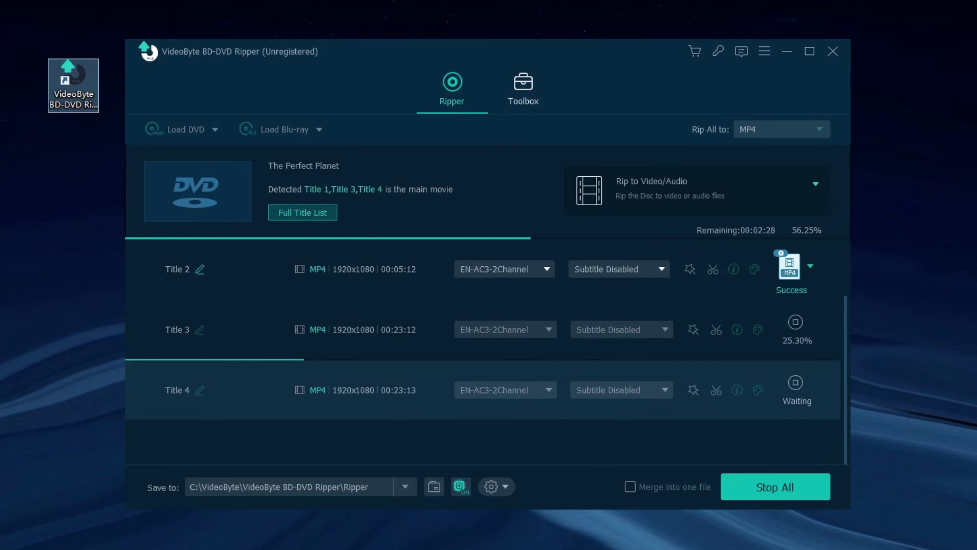